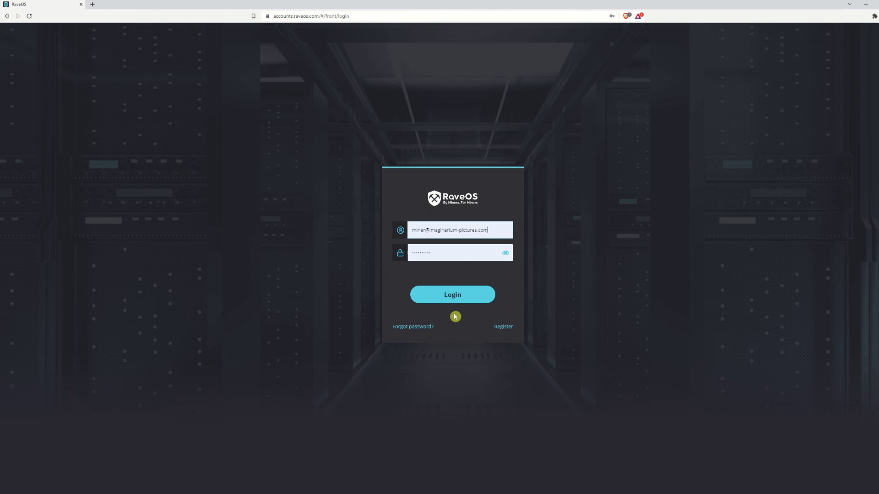
Submit the login and solve the slider captcha to reach the Clusters page
click(455, 298)
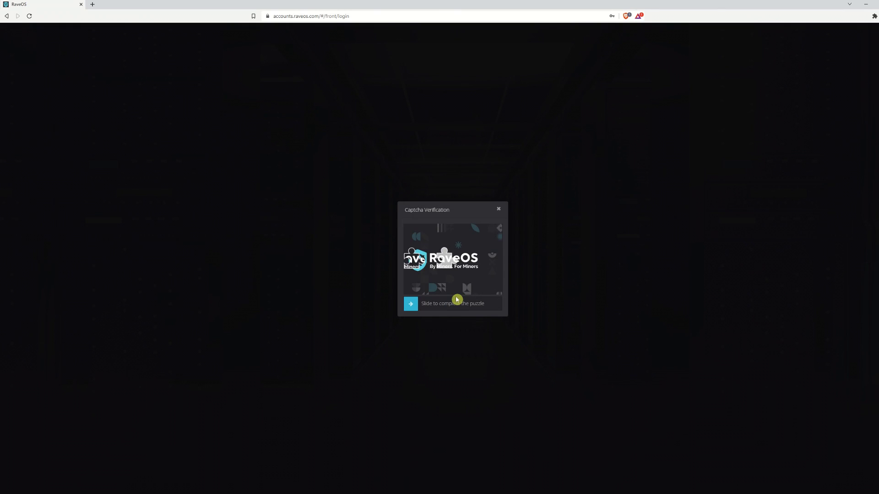
drag(411, 304, 450, 258)
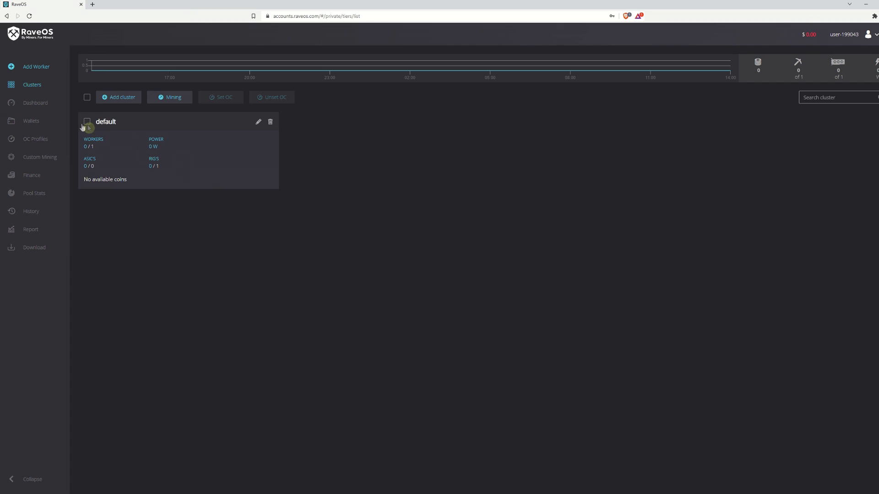
From the empty Wallets page, start a new wallet named 'Zelcore Wallet'
click(52, 123)
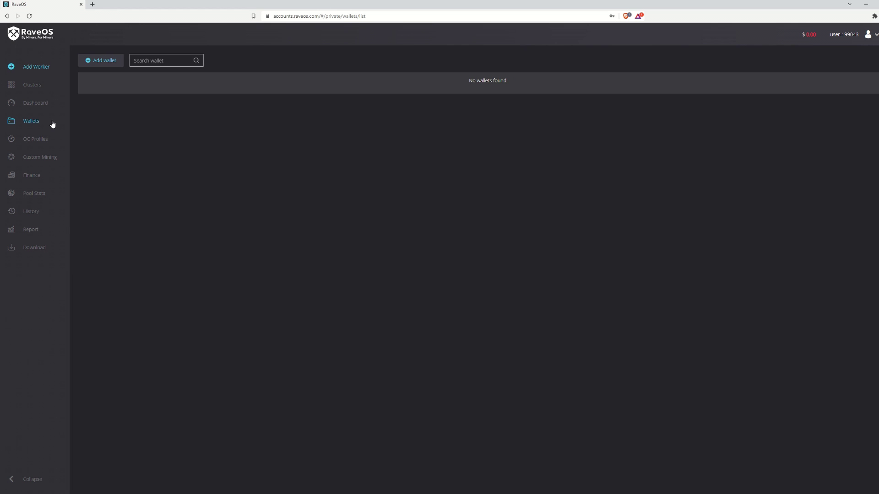
click(89, 125)
click(91, 64)
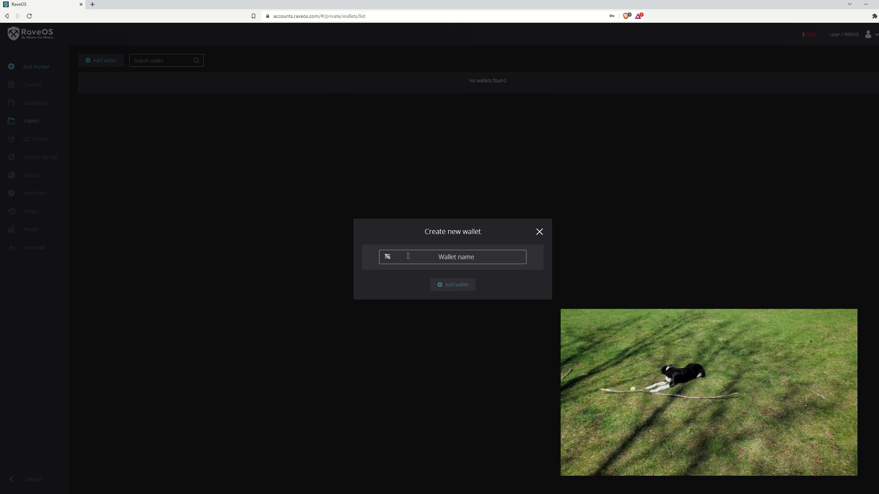
click(411, 256)
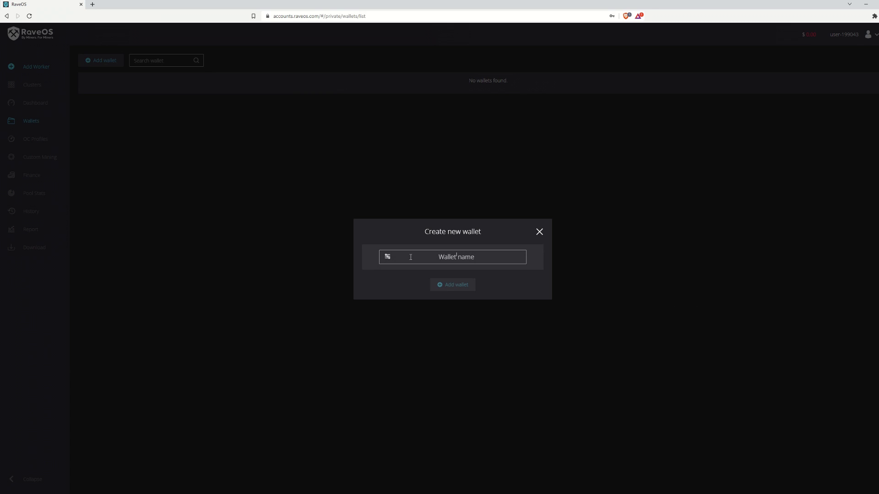
text(Zelcore )
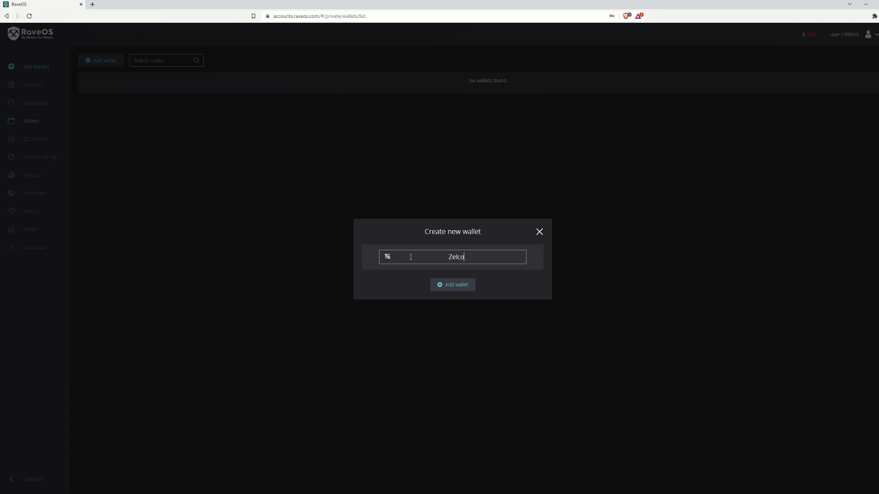
text(Wallet)
Create the Zelcore Wallet and add a coin entry for Flux
click(444, 285)
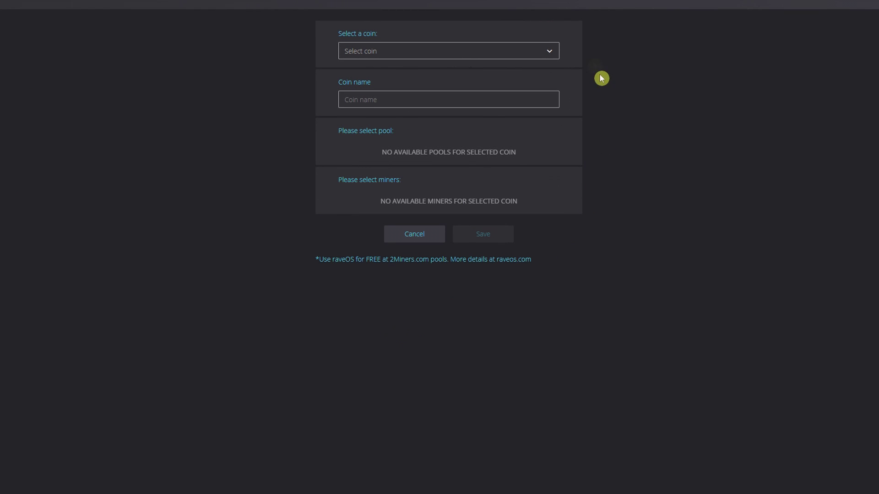
click(554, 53)
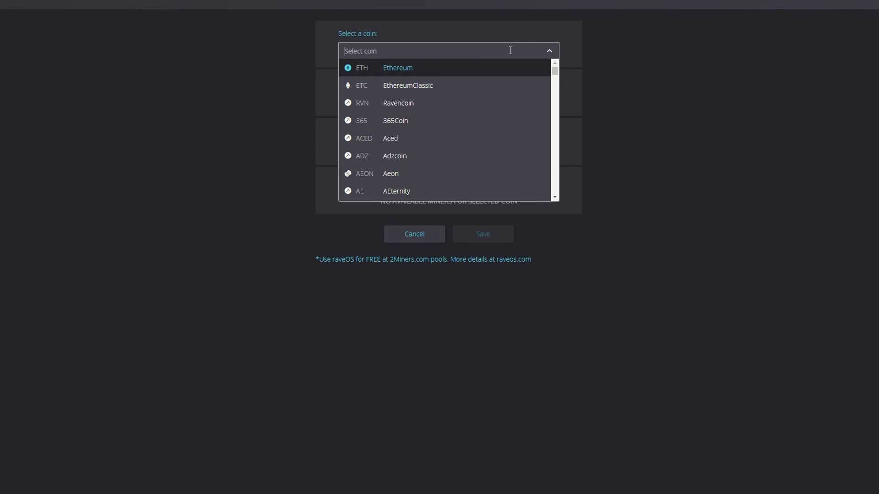
text(flux)
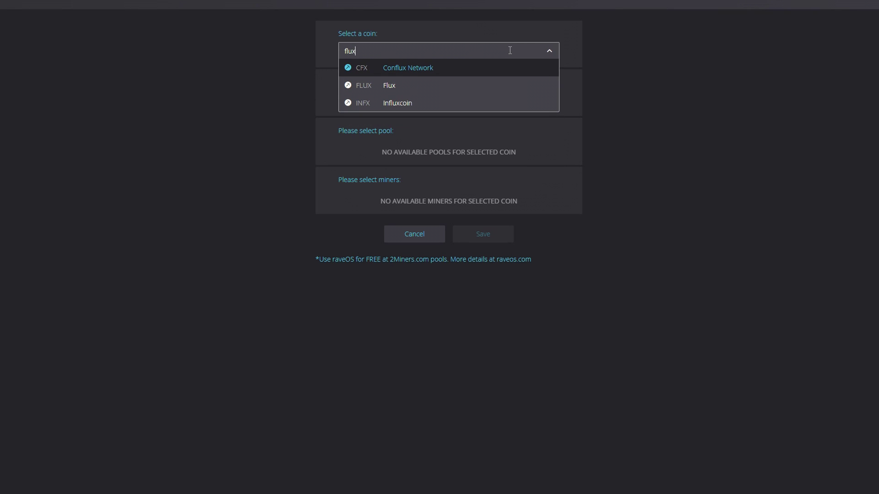
click(510, 88)
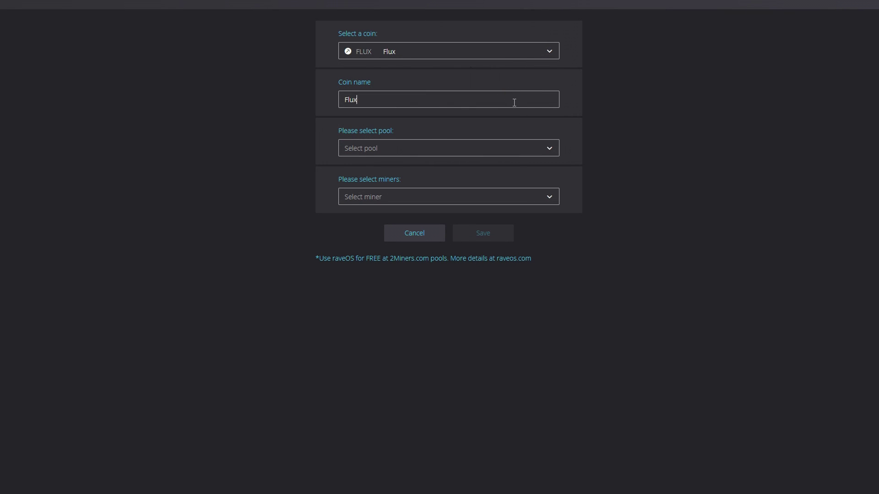
Name the coin 'Flux - 2Miners' and choose the 2miners pool
text(- 2Miners)
click(519, 149)
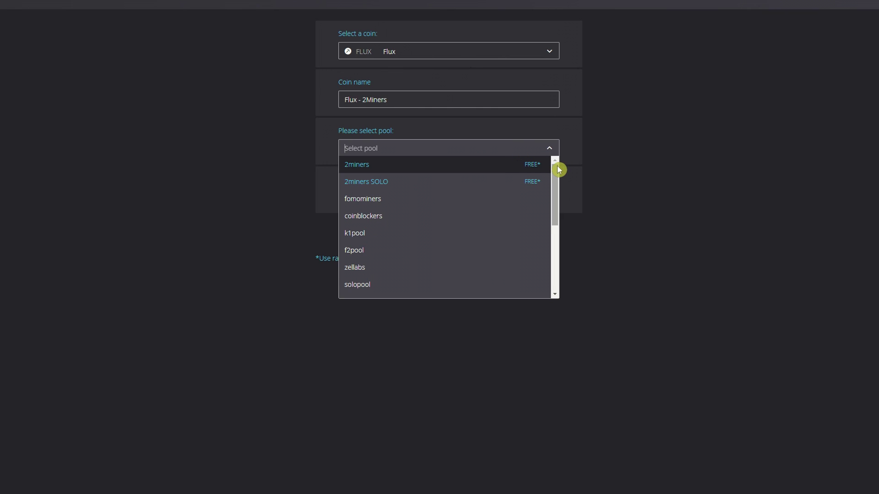
mouse_move(558, 169)
mouse_down()
mouse_move(563, 240)
mouse_move(559, 162)
mouse_up()
click(494, 170)
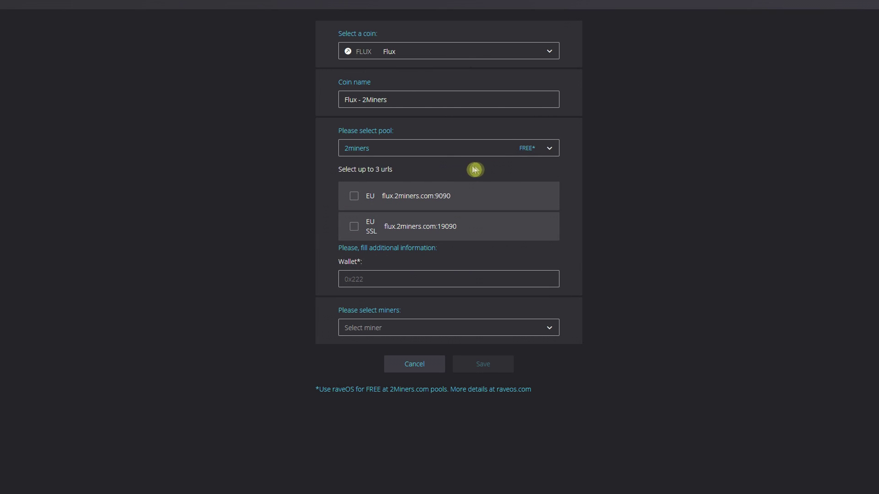
Tick the EU flux.2miners.com:9090 server and paste the Flux wallet address
click(357, 196)
right_click(474, 277)
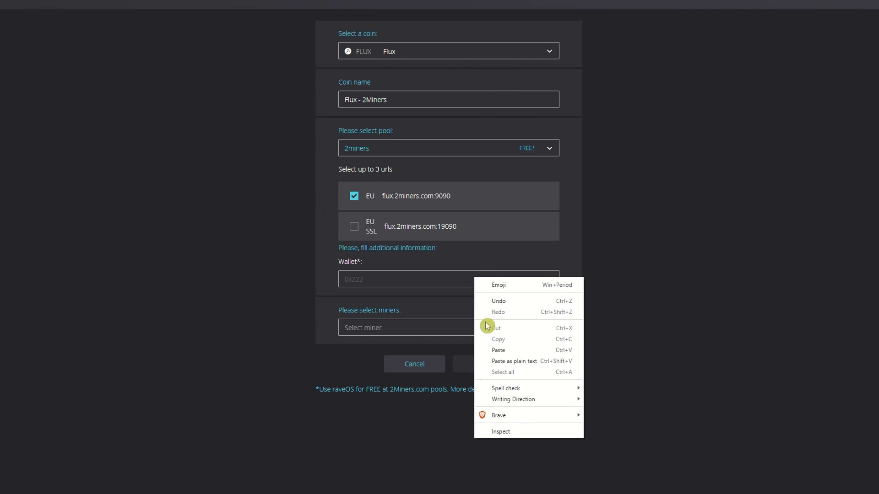
click(494, 350)
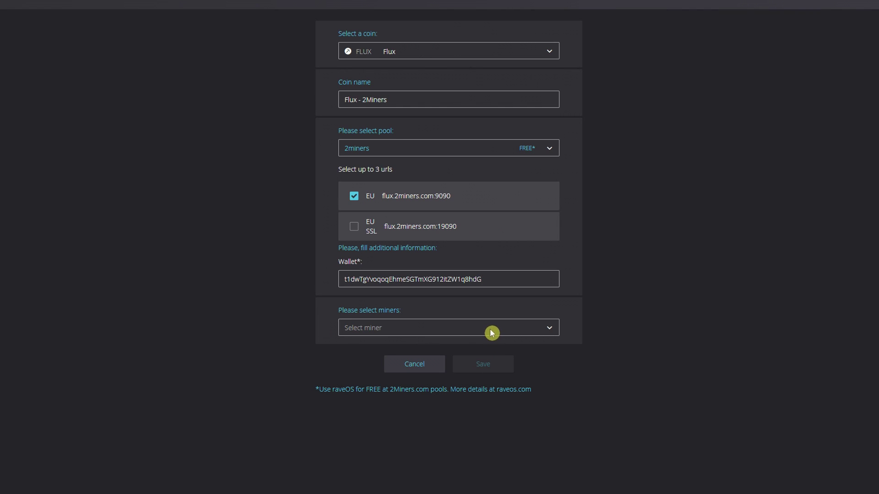
click(491, 333)
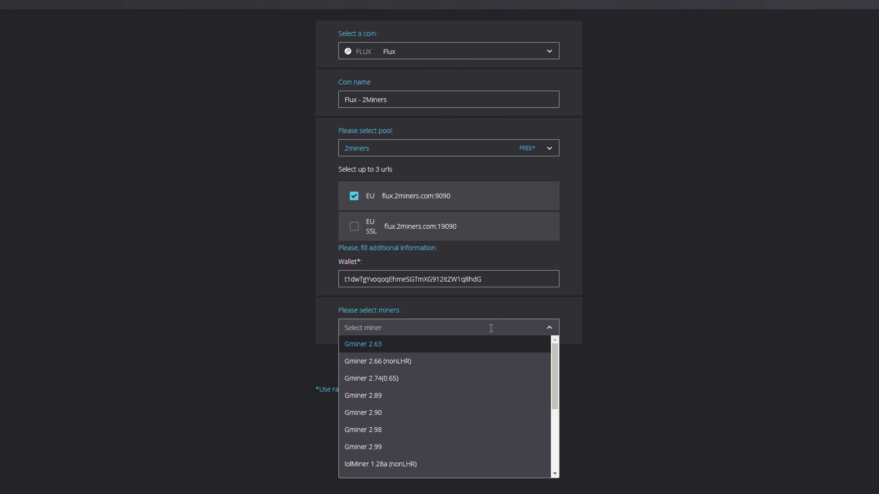
Add miners Gminer 2.99, lolMiner 1.51a and miniZ 1.8z3, then save the coin
click(495, 447)
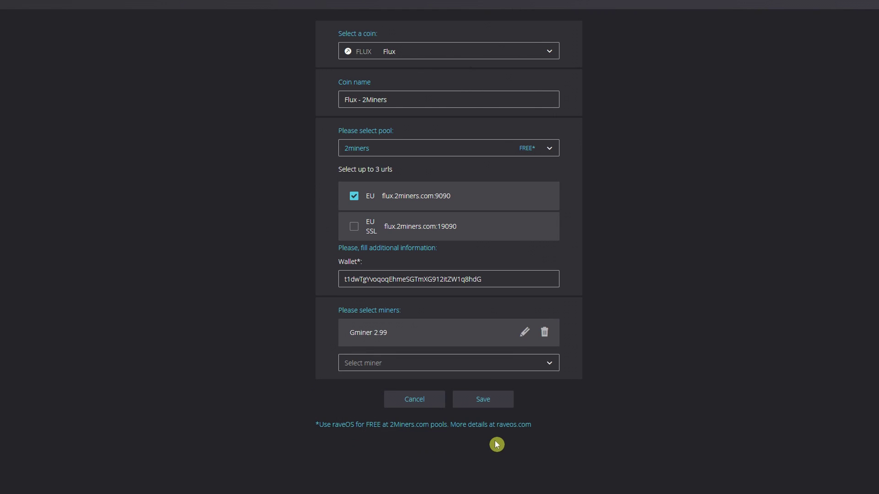
click(496, 364)
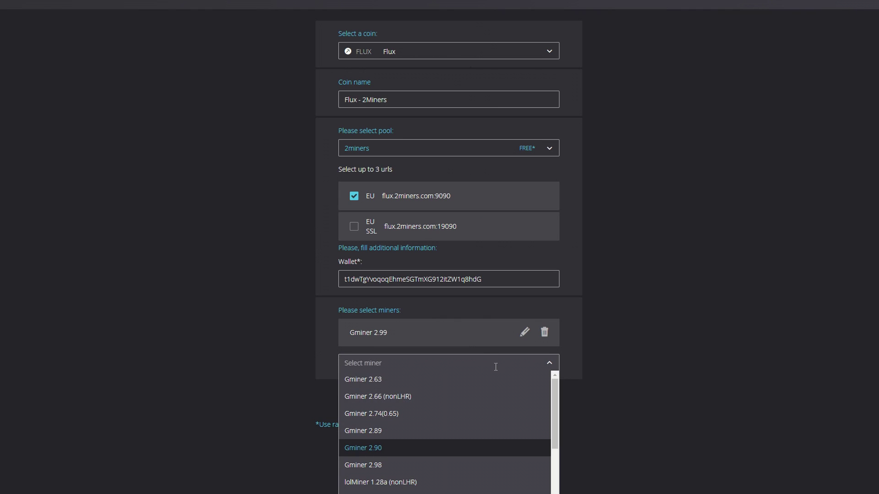
scroll(496, 428, down, 2)
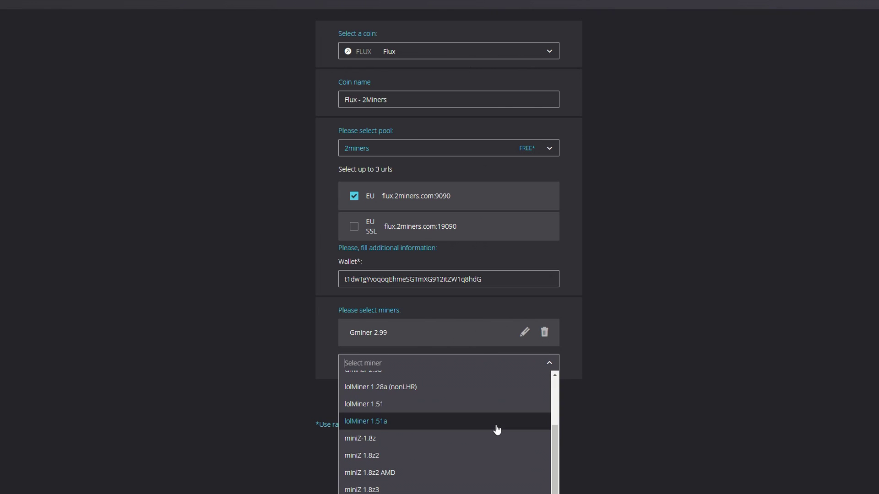
click(496, 429)
click(494, 395)
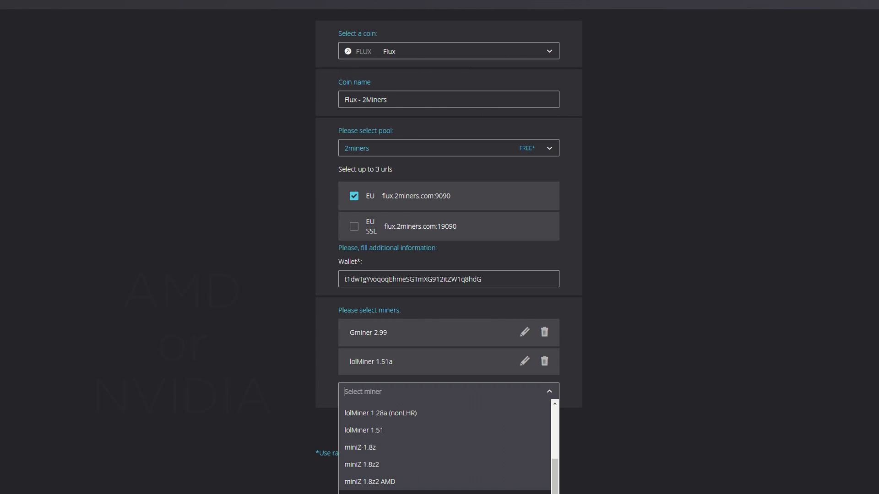
click(366, 493)
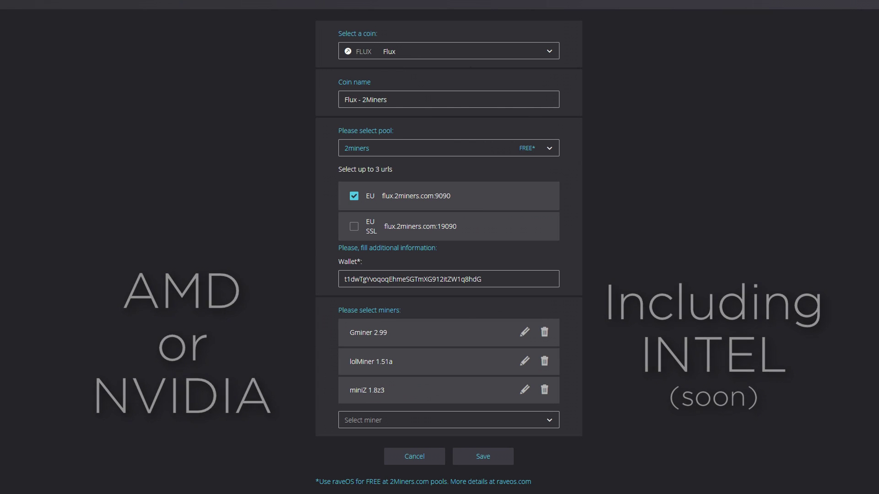
click(488, 458)
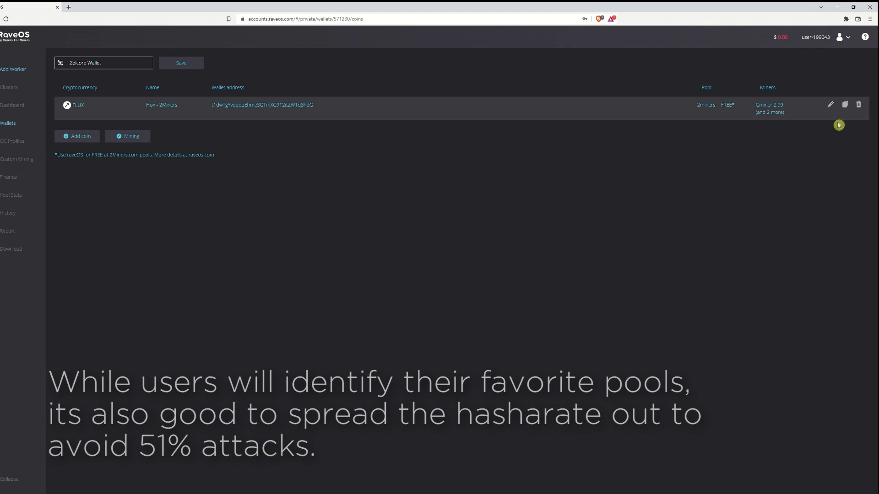
Copy the Flux - 2Miners coin, rename it 'Flux - Flux Pool' and select fluxpool
click(846, 106)
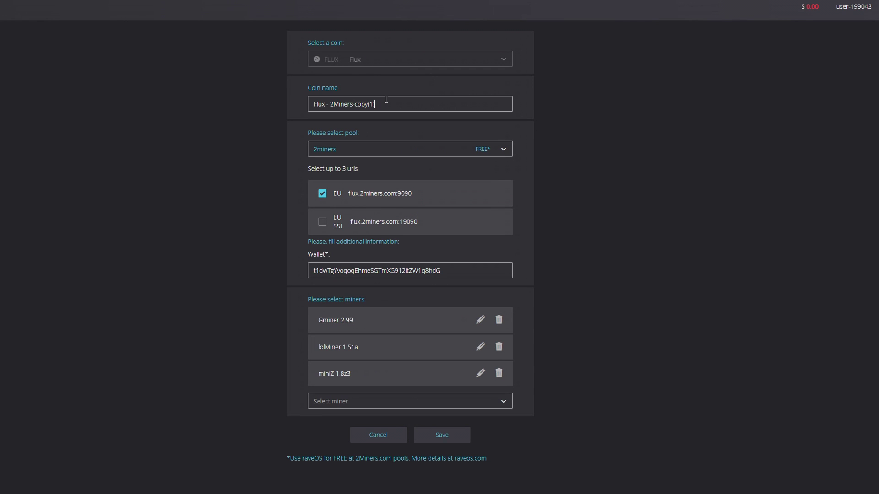
key(BackSpace)
key(BackSpace)
key(BackSpace)
key(BackSpace)
key(BackSpace)
key(BackSpace)
key(BackSpace)
key(BackSpace)
key(BackSpace)
key(BackSpace)
key(BackSpace)
key(BackSpace)
key(BackSpace)
key(BackSpace)
text(Flux Pool)
click(505, 154)
scroll(467, 235, down, 1)
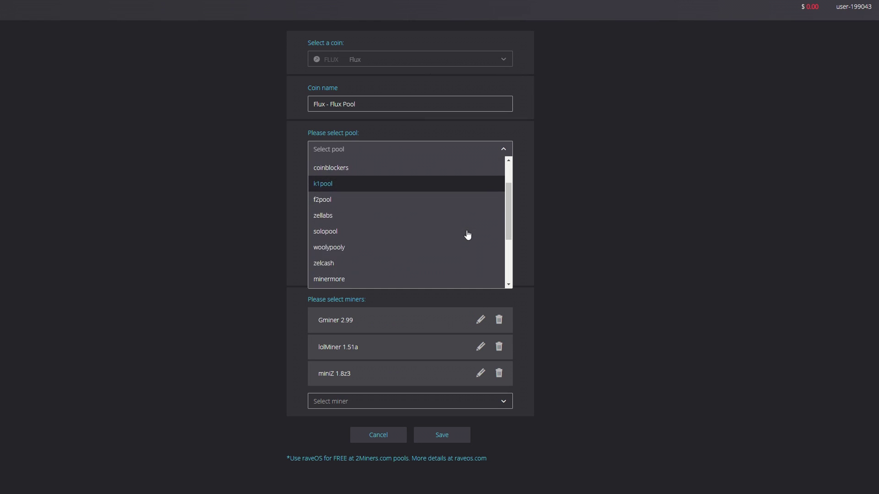
scroll(467, 235, down, 3)
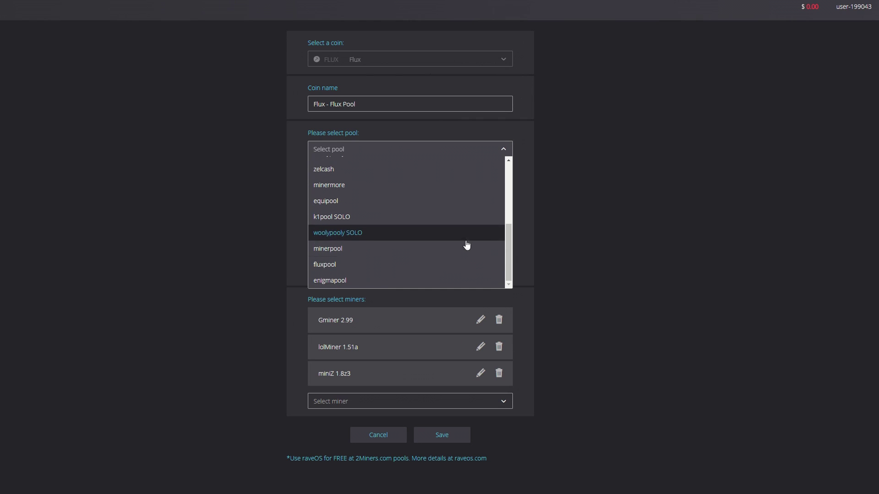
click(465, 270)
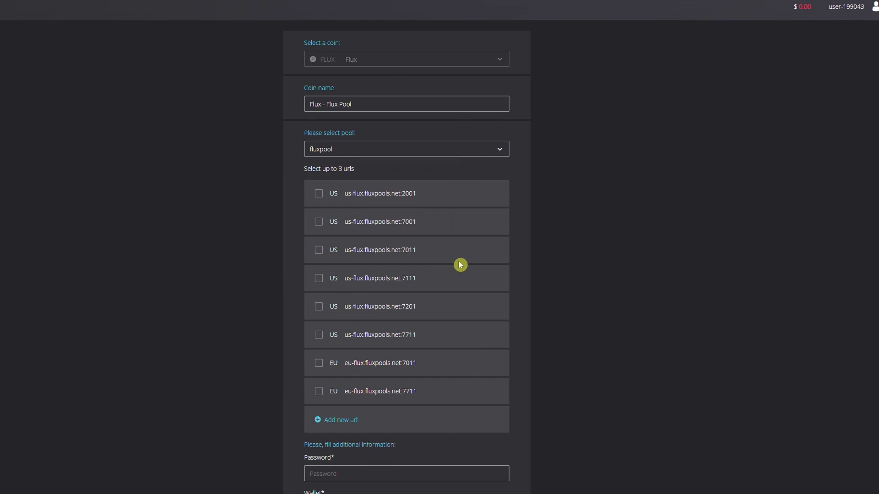
click(320, 199)
scroll(319, 200, down, 2)
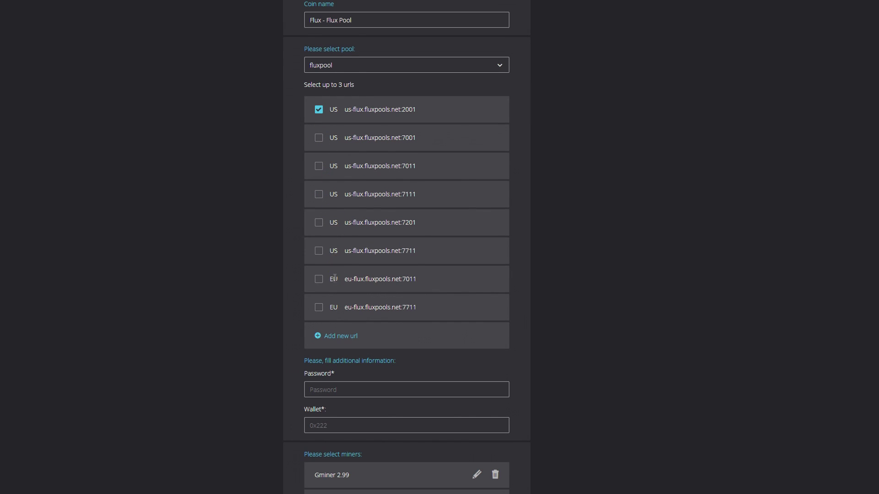
click(331, 390)
text(3)
Paste the wallet address and save the Flux - Flux Pool coin
click(333, 424)
right_click(333, 424)
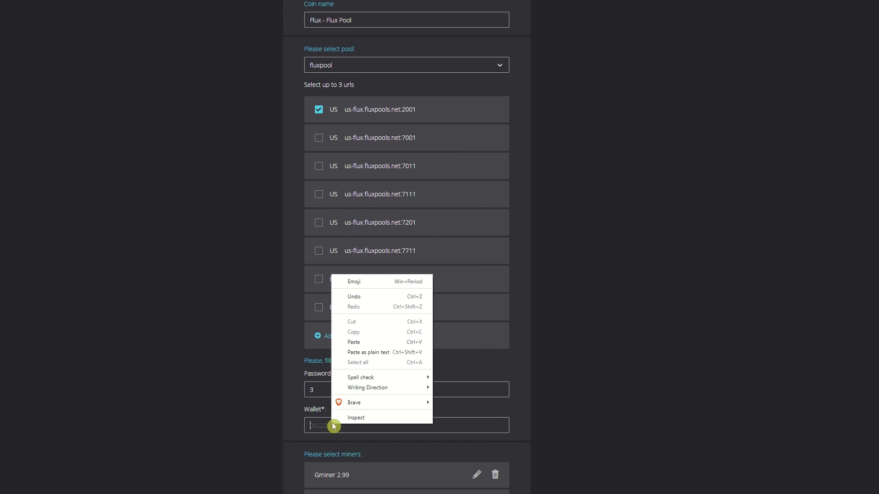
click(352, 342)
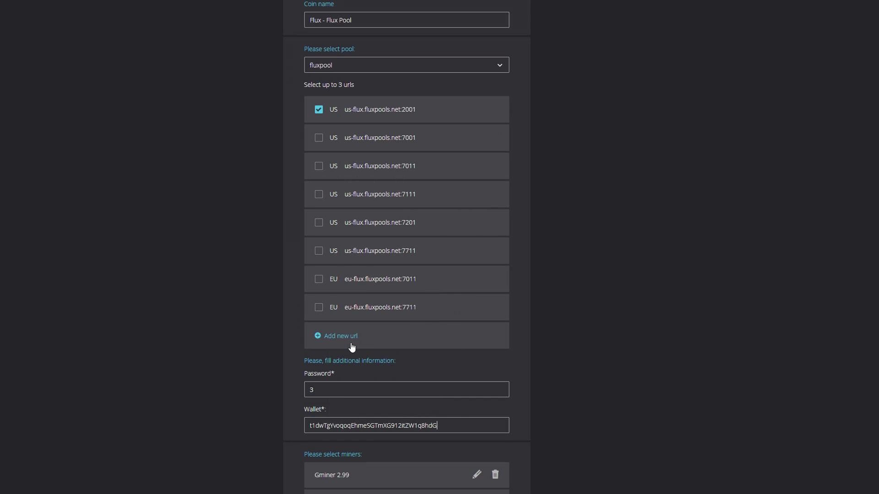
scroll(352, 347, down, 3)
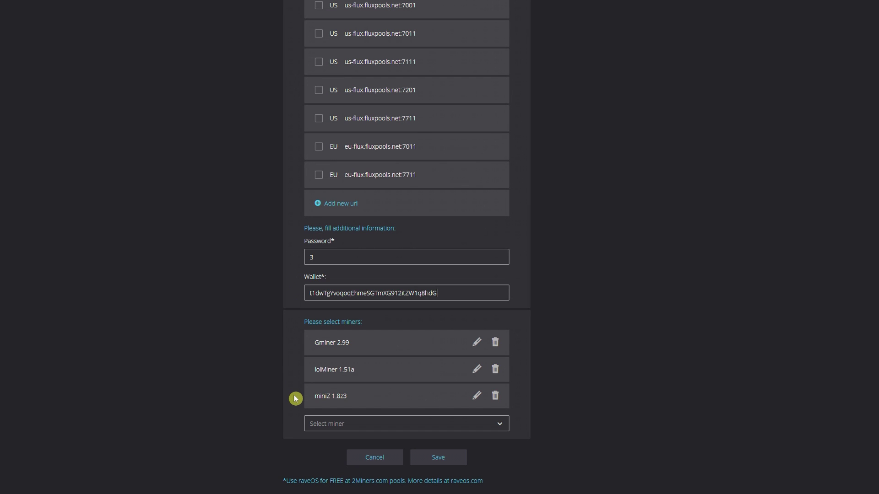
click(433, 458)
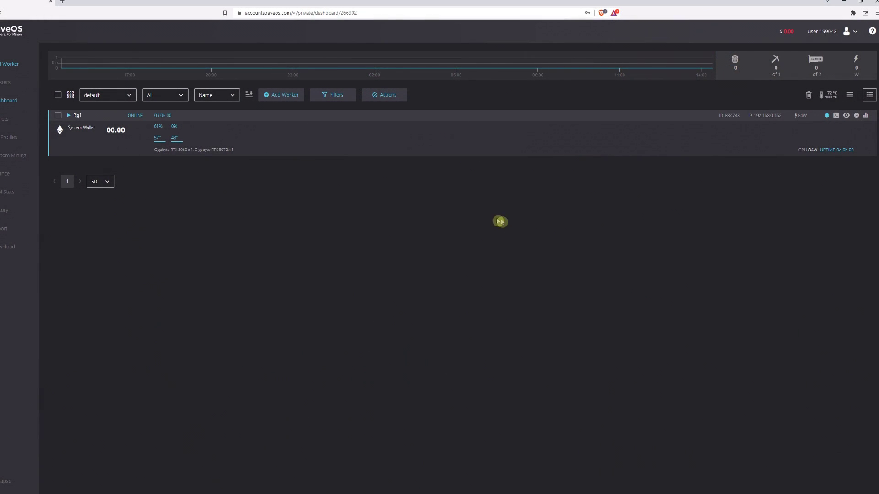
Go to Rig1's hardware page and bring up its Change wallet dialog
click(78, 116)
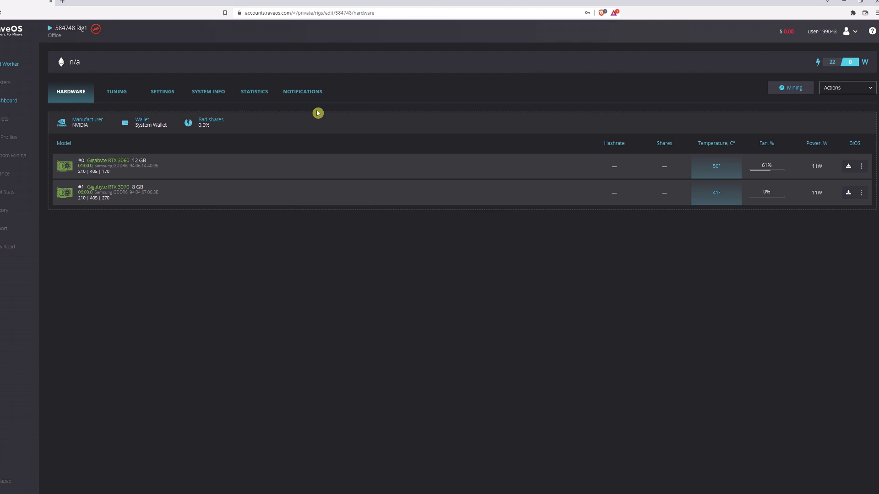
click(795, 90)
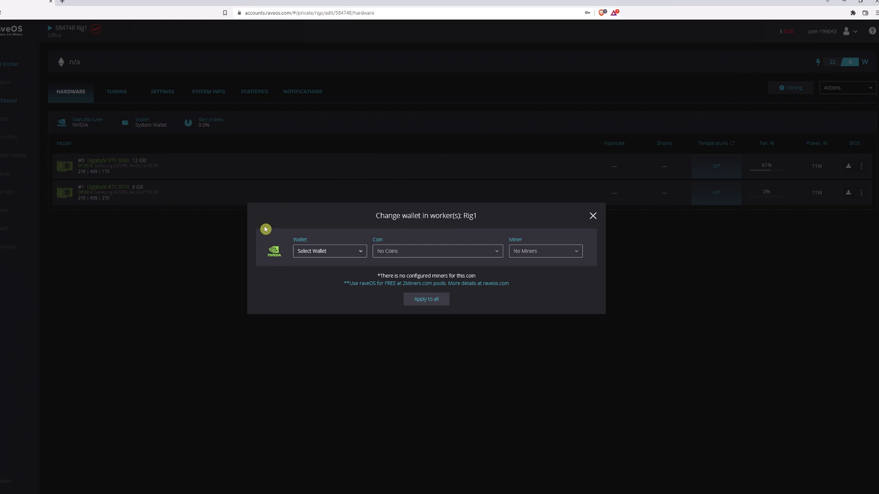
Apply Zelcore Wallet, coin Flux - 2Miners and miner miniZ 1.8z3 to Rig1
click(359, 256)
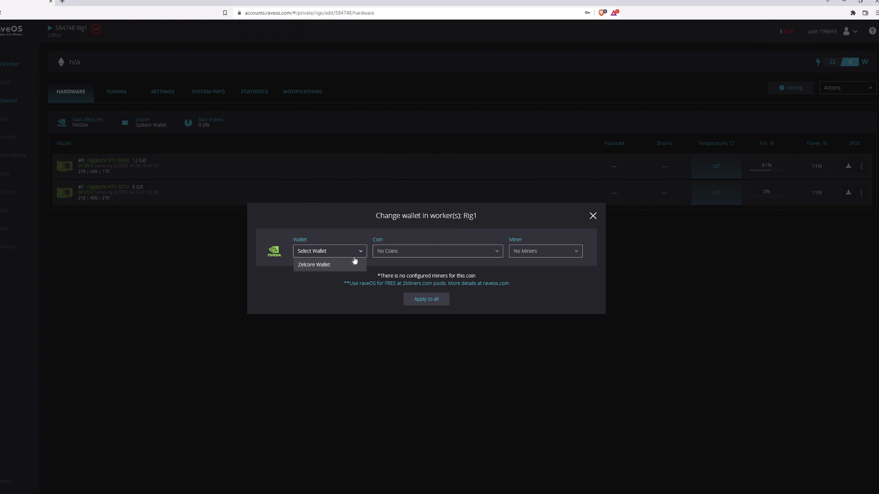
click(325, 266)
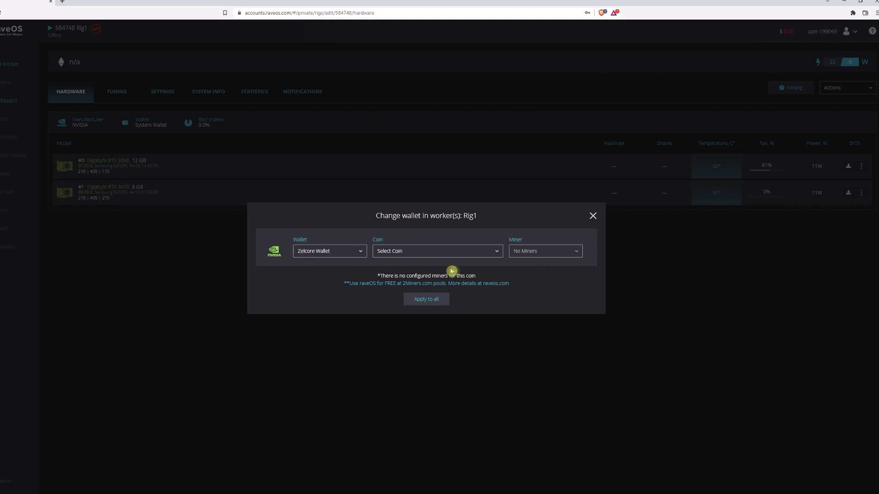
click(495, 255)
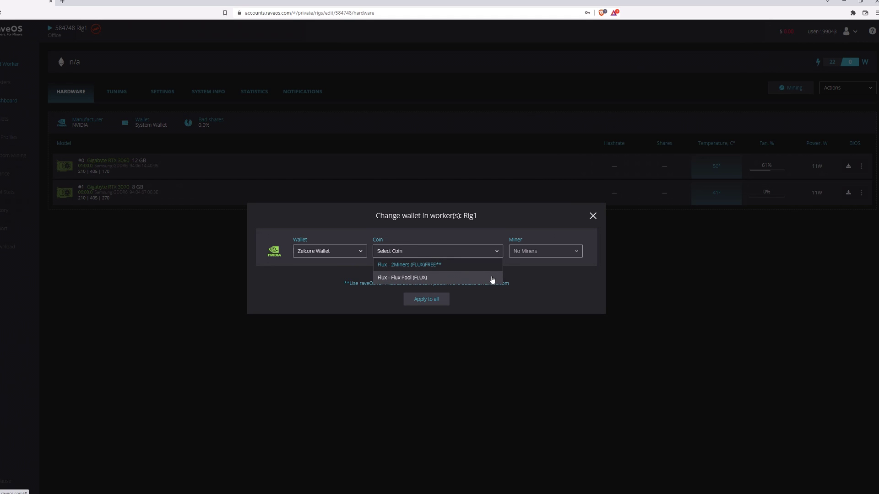
click(491, 270)
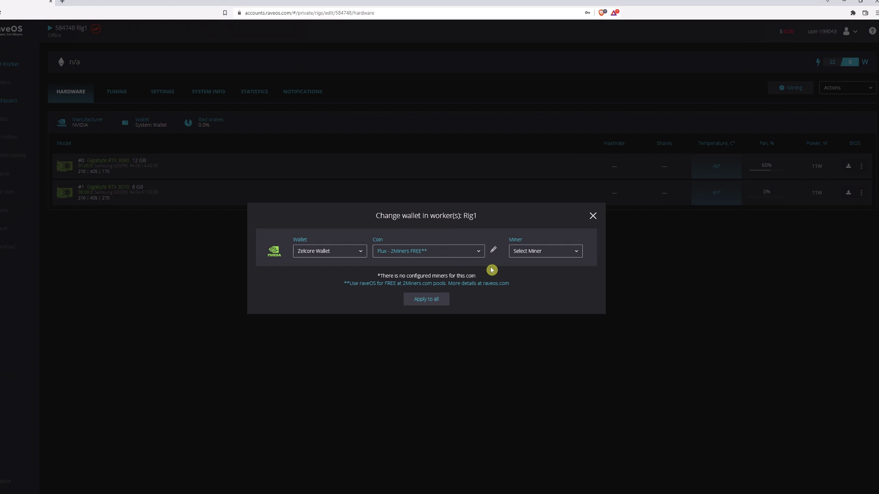
click(572, 256)
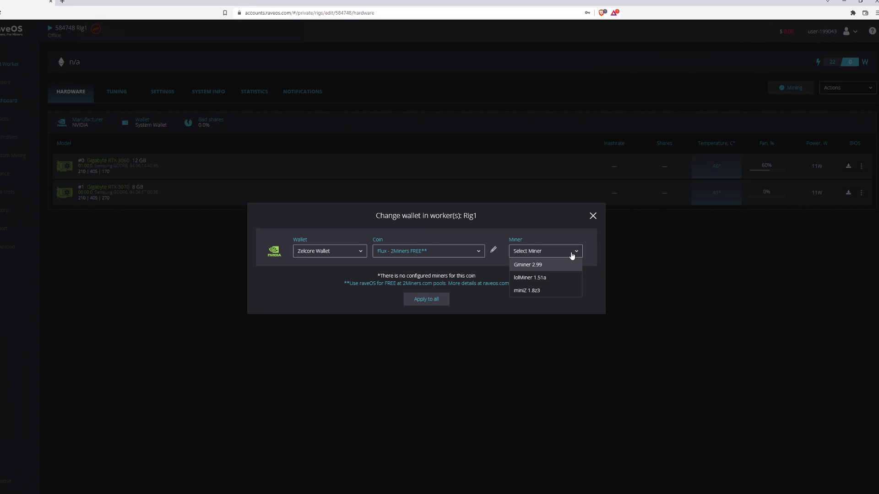
click(569, 290)
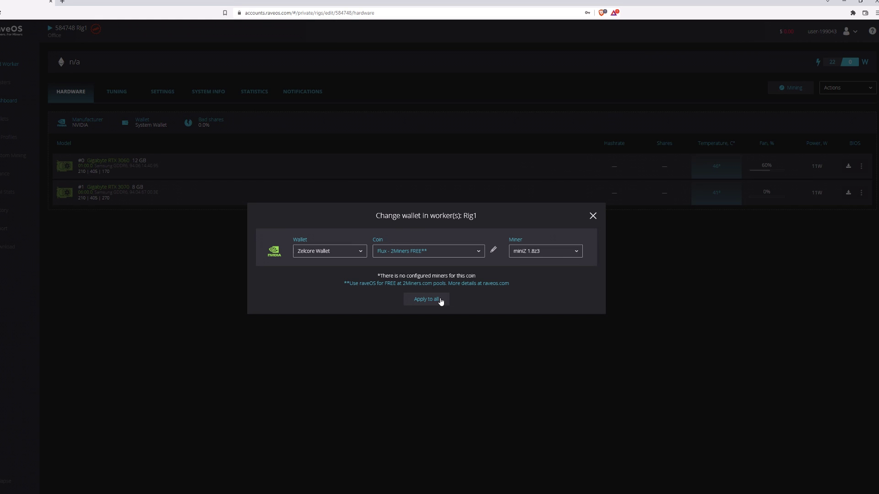
click(440, 300)
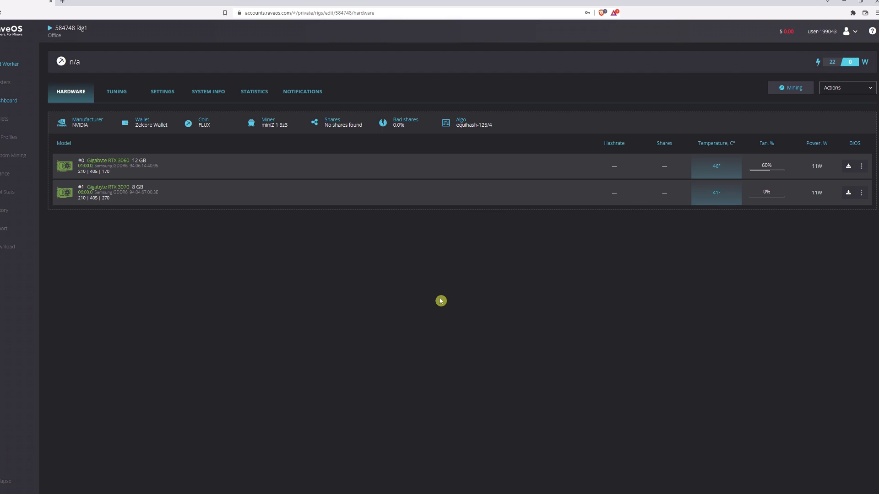
Show Rig1's notifications and the miniZ log hashing on both GPUs
click(298, 93)
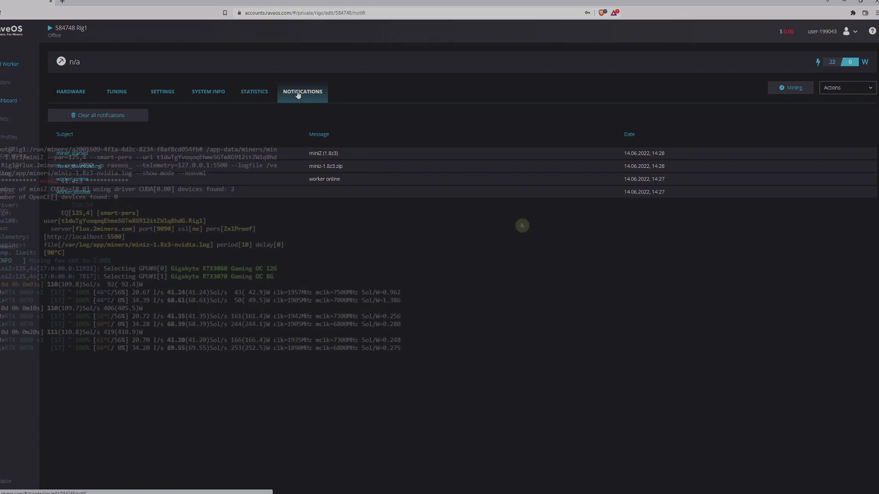